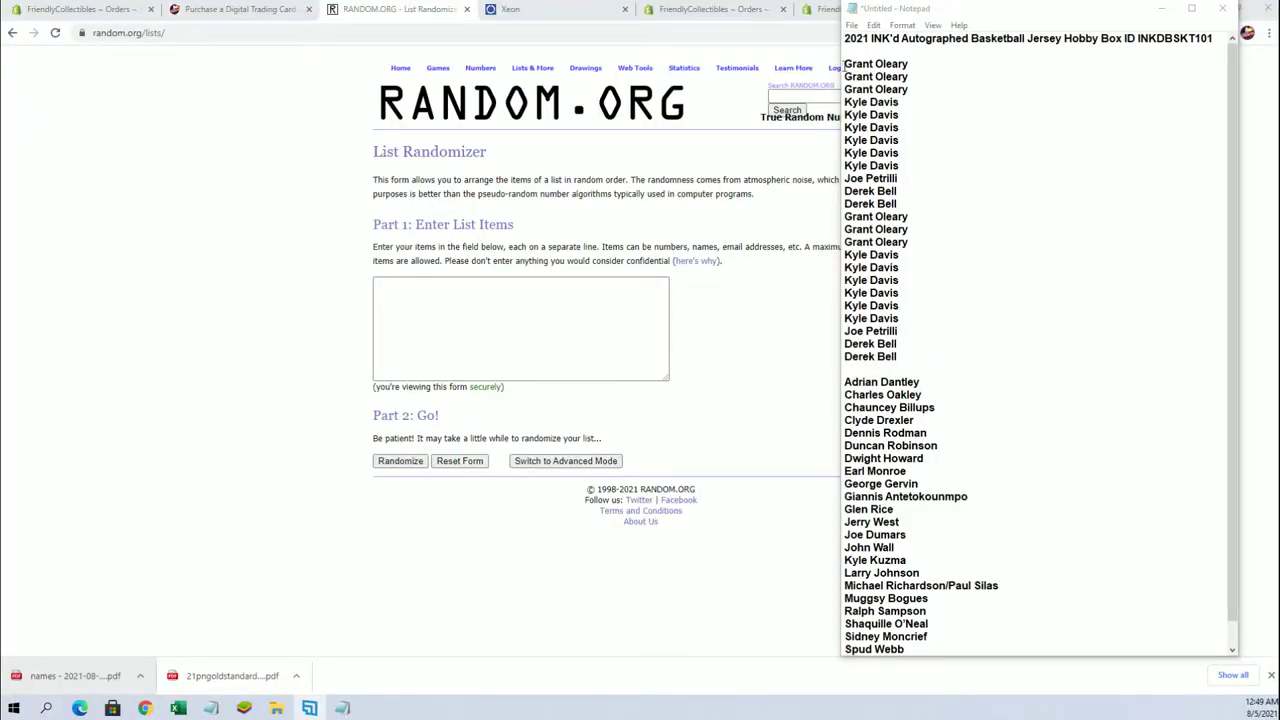
- Copy the 24 owner names from the notes into the List Randomizer box
{"action": "left_click_drag", "start_coordinate": [844, 63], "coordinate": [933, 357]}
{"action": "right_click", "coordinate": [913, 214]}
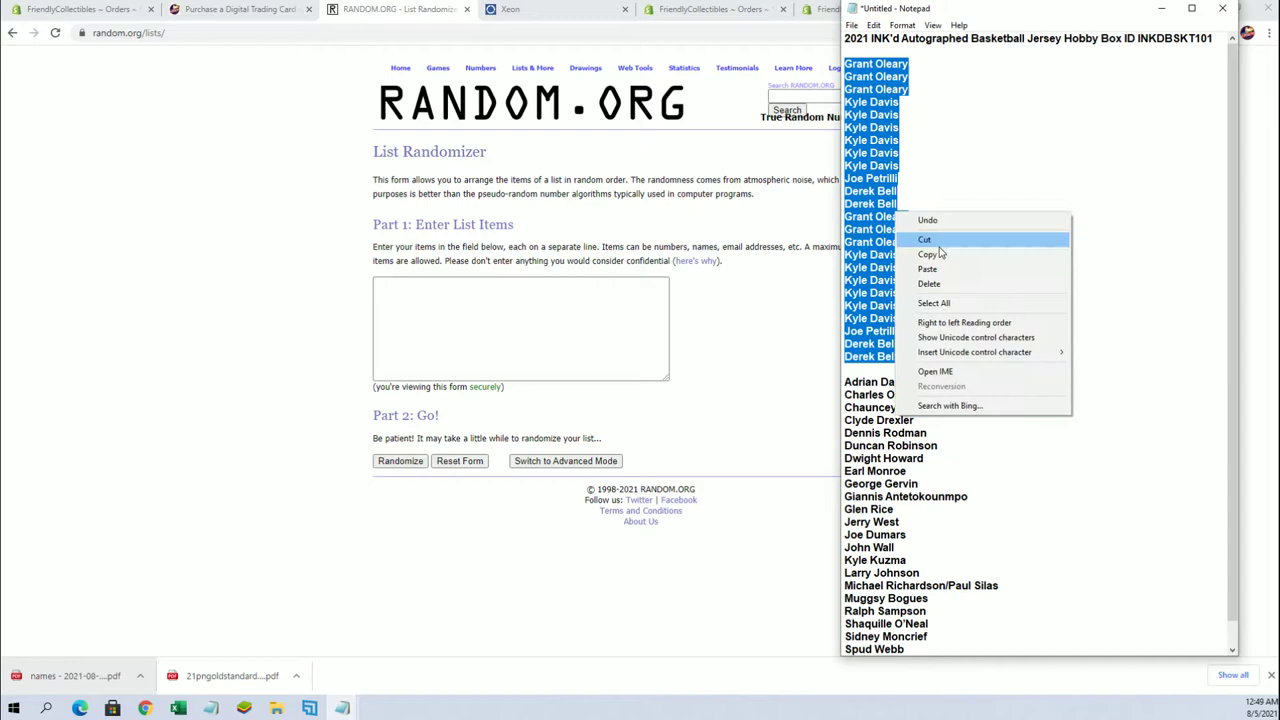
{"action": "left_click", "coordinate": [939, 254]}
{"action": "left_click", "coordinate": [400, 308]}
{"action": "right_click", "coordinate": [402, 311]}
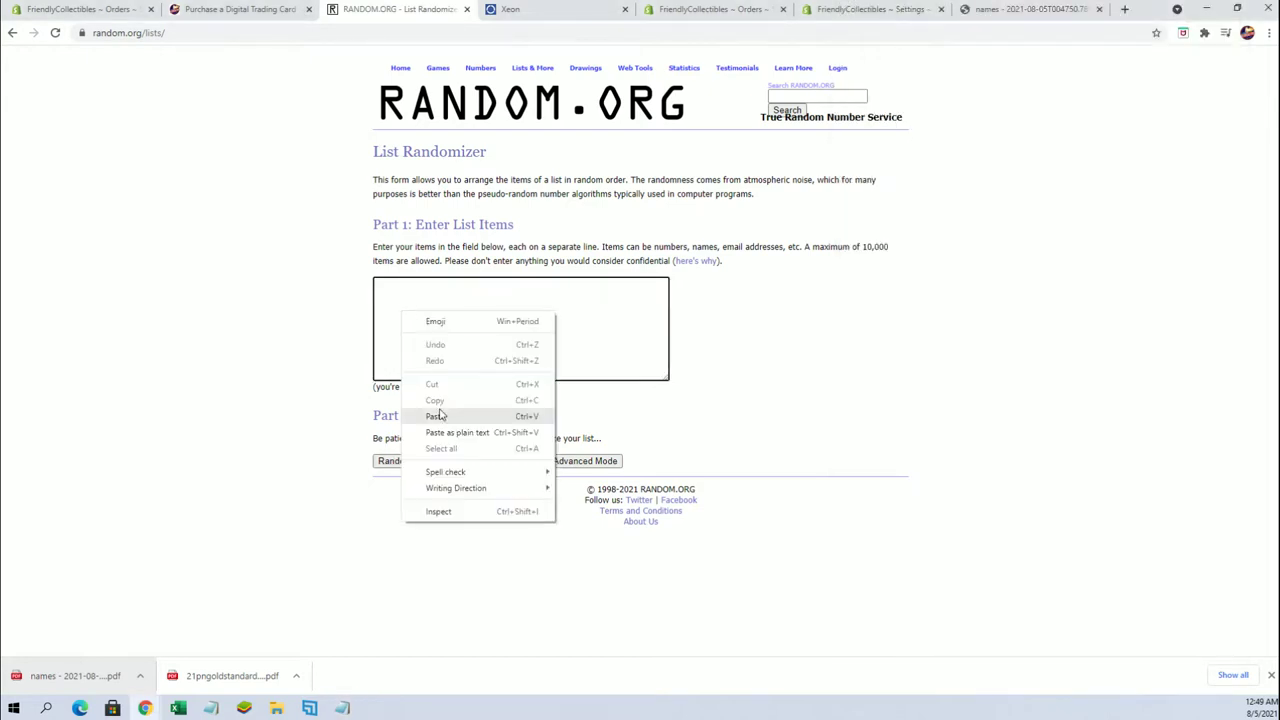
{"action": "left_click", "coordinate": [440, 415]}
- Randomize the owner list, then reshuffle it repeatedly until it has been randomized 7 times
{"action": "left_click", "coordinate": [397, 462]}
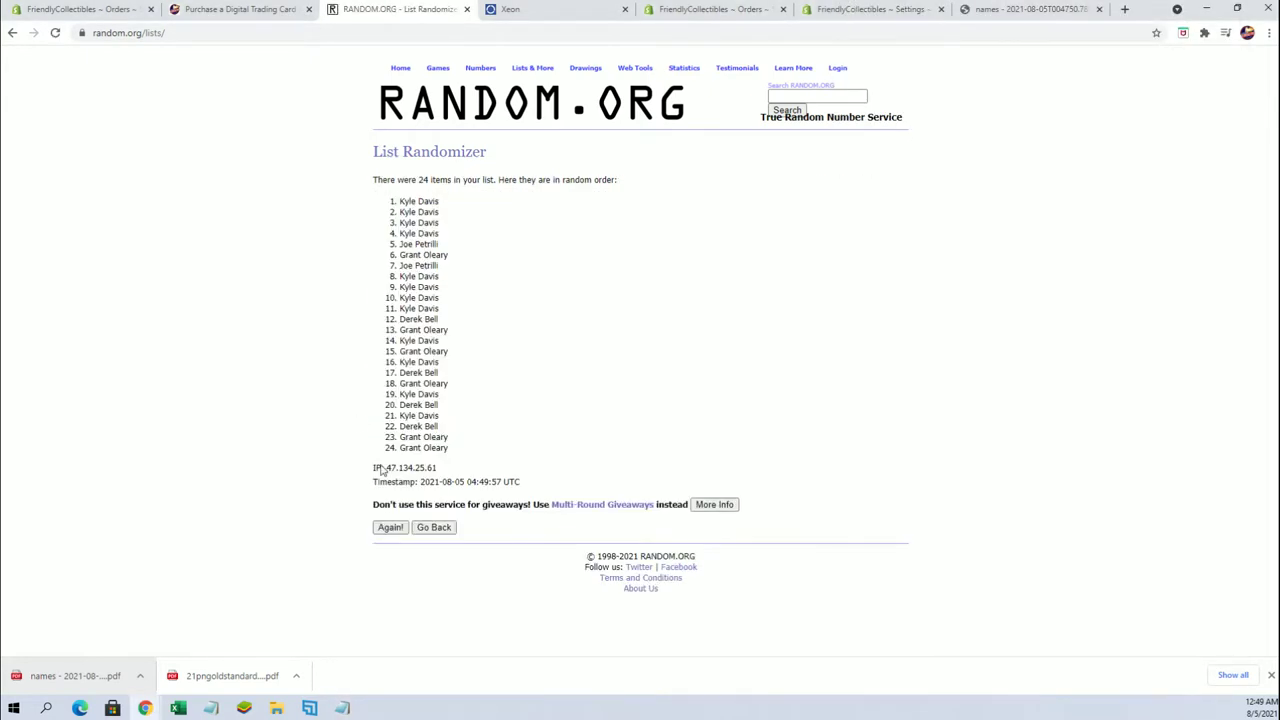
{"action": "left_click", "coordinate": [389, 527]}
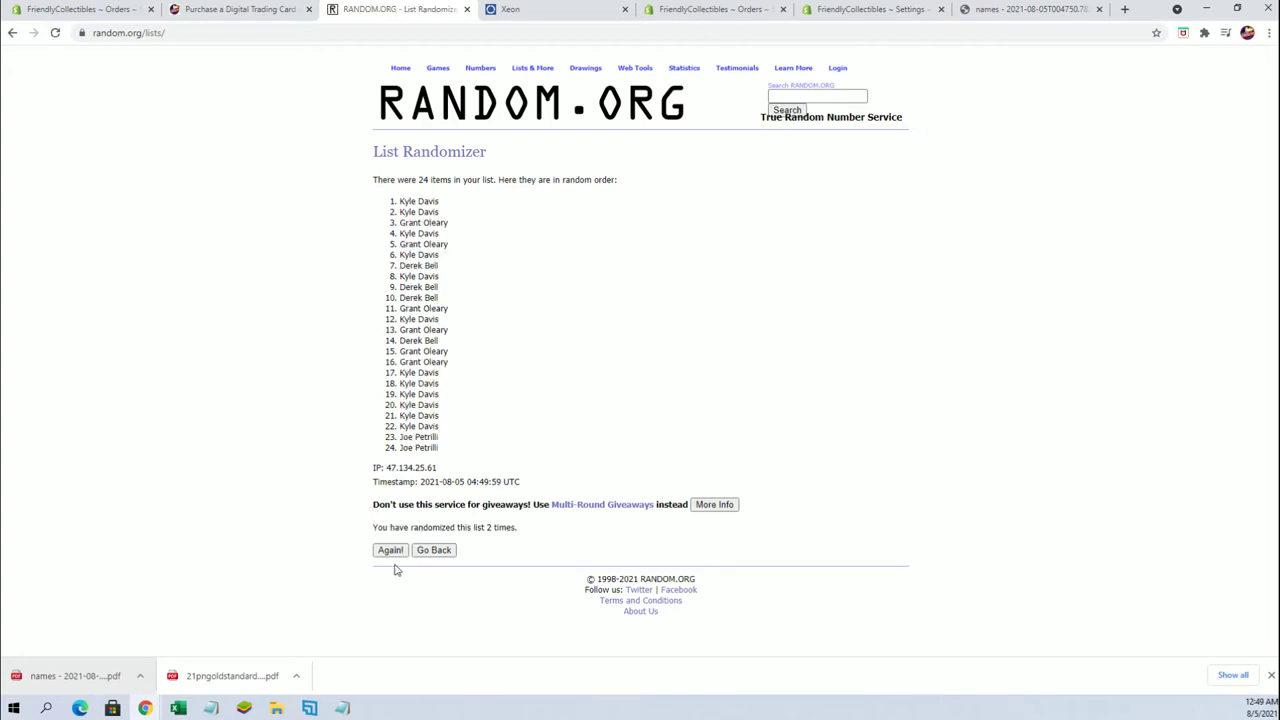
{"action": "left_click", "coordinate": [390, 551]}
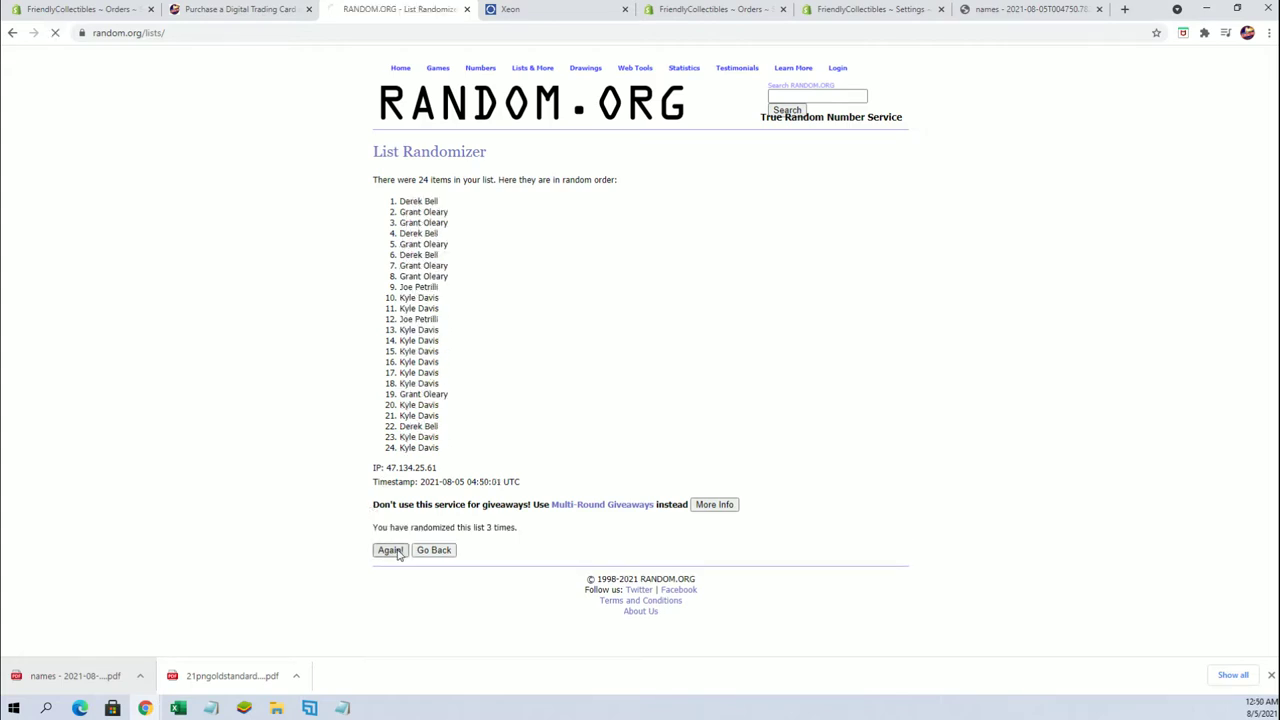
{"action": "left_click", "coordinate": [389, 550]}
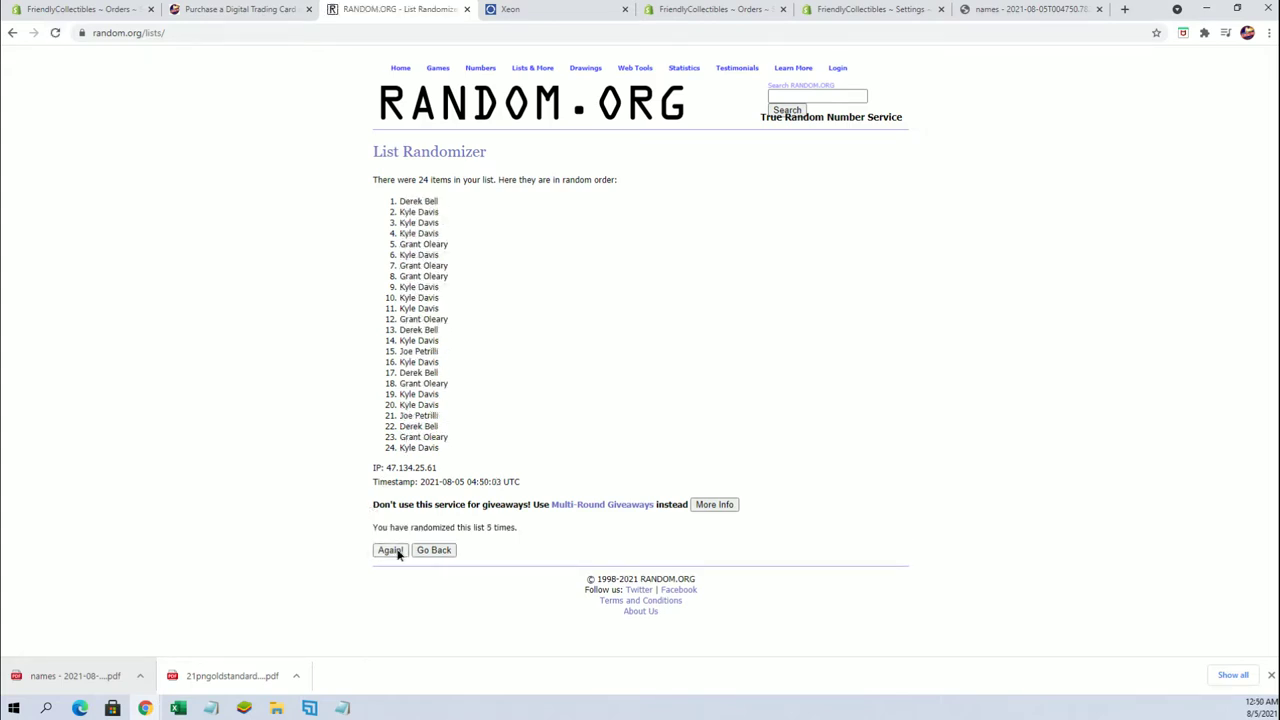
{"action": "left_click", "coordinate": [393, 551]}
{"action": "left_click", "coordinate": [393, 551]}
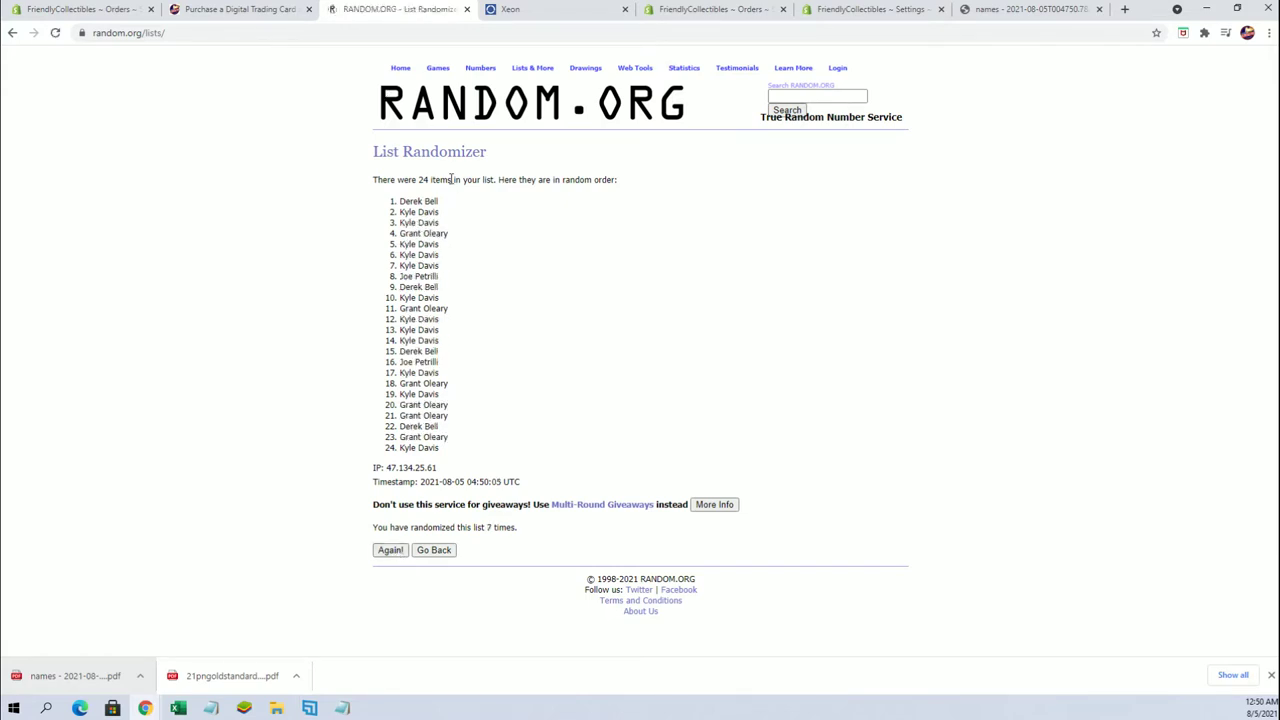
- Copy the entire shuffled owner list from RANDOM.ORG
{"action": "left_click_drag", "start_coordinate": [399, 197], "coordinate": [460, 447]}
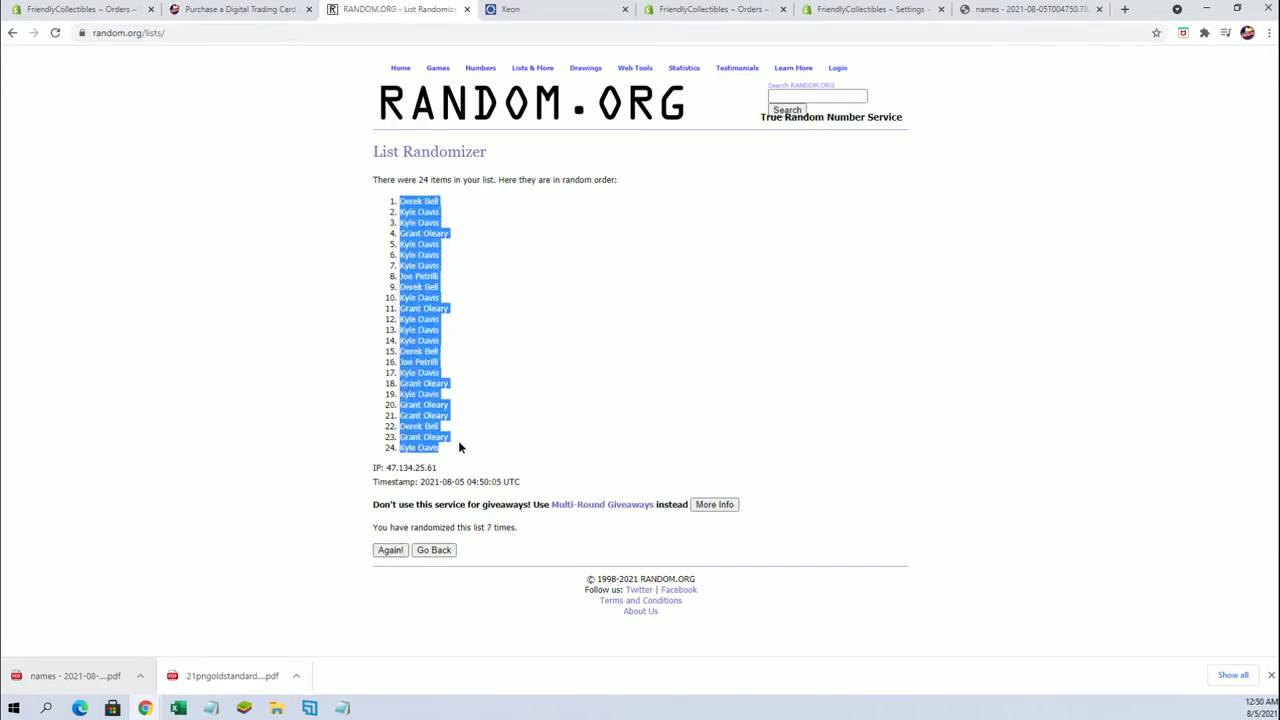
{"action": "right_click", "coordinate": [418, 266]}
{"action": "left_click", "coordinate": [467, 282]}
- Paste the shuffled owners as plain text into A2:A25 under OWNERS
{"action": "key", "text": "alt+Tab"}
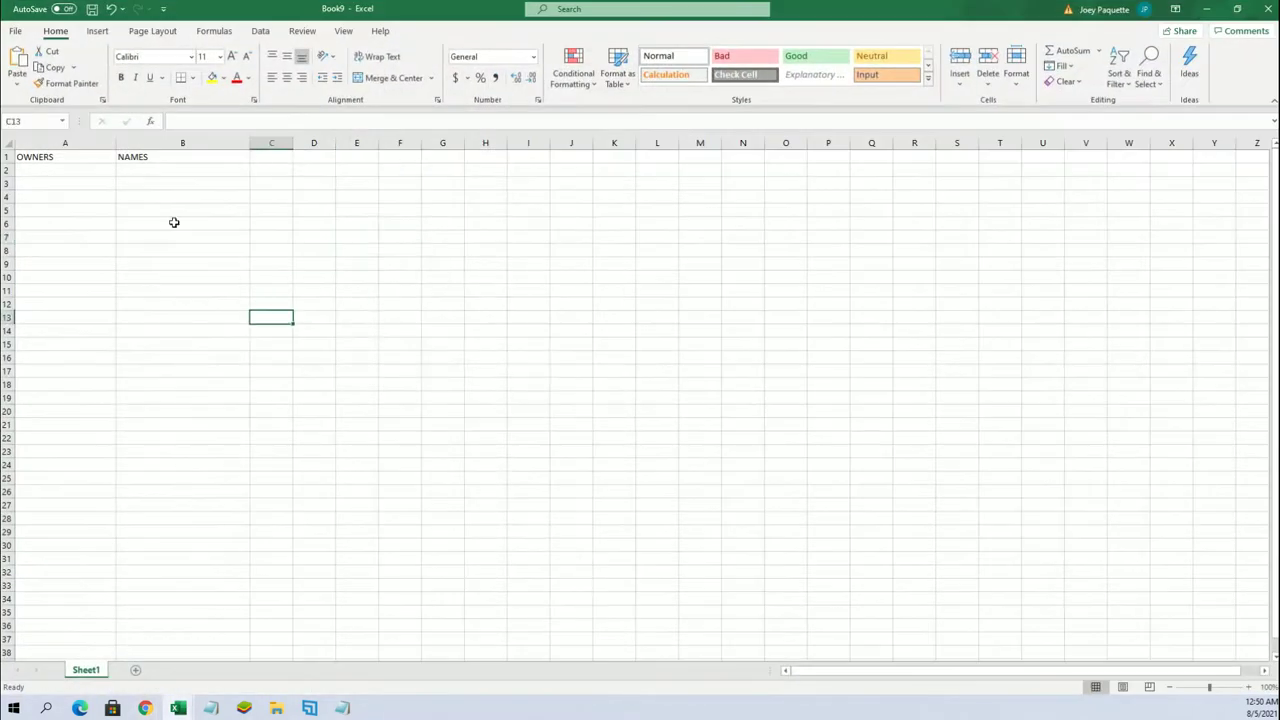
{"action": "left_click", "coordinate": [73, 169]}
{"action": "right_click", "coordinate": [73, 169]}
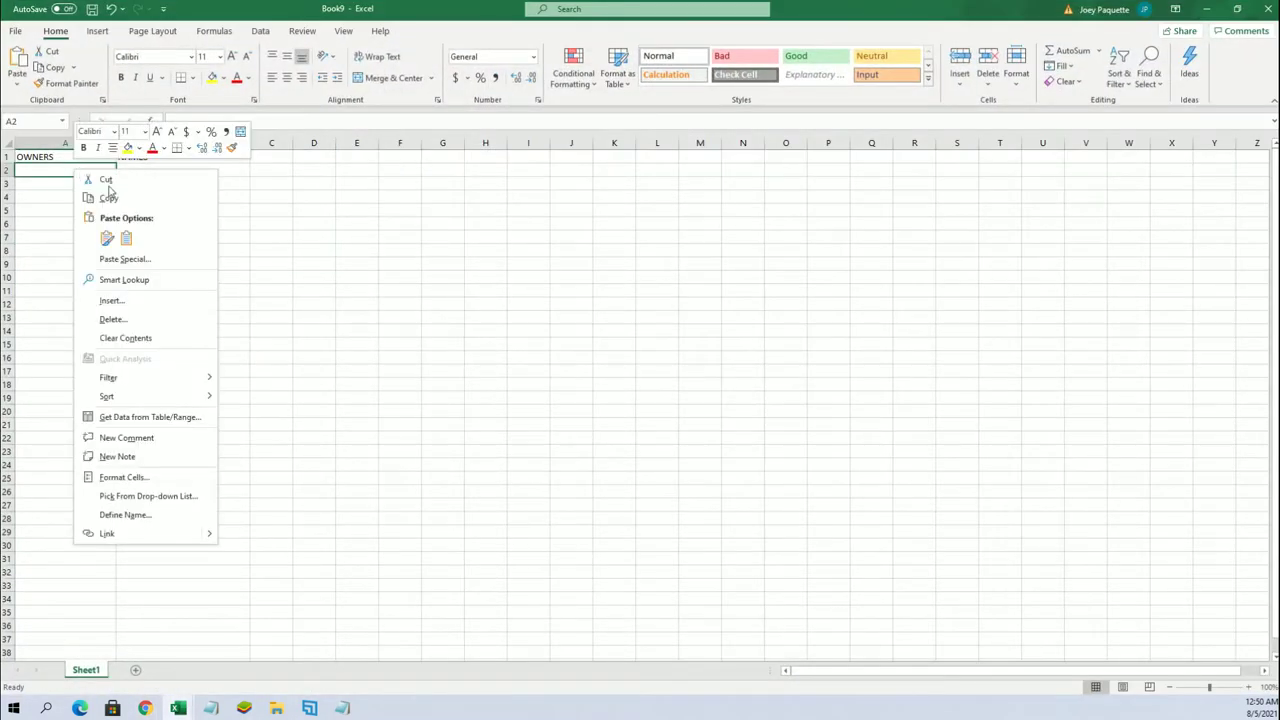
{"action": "left_click", "coordinate": [134, 257]}
{"action": "left_click", "coordinate": [64, 186]}
{"action": "left_click", "coordinate": [223, 379]}
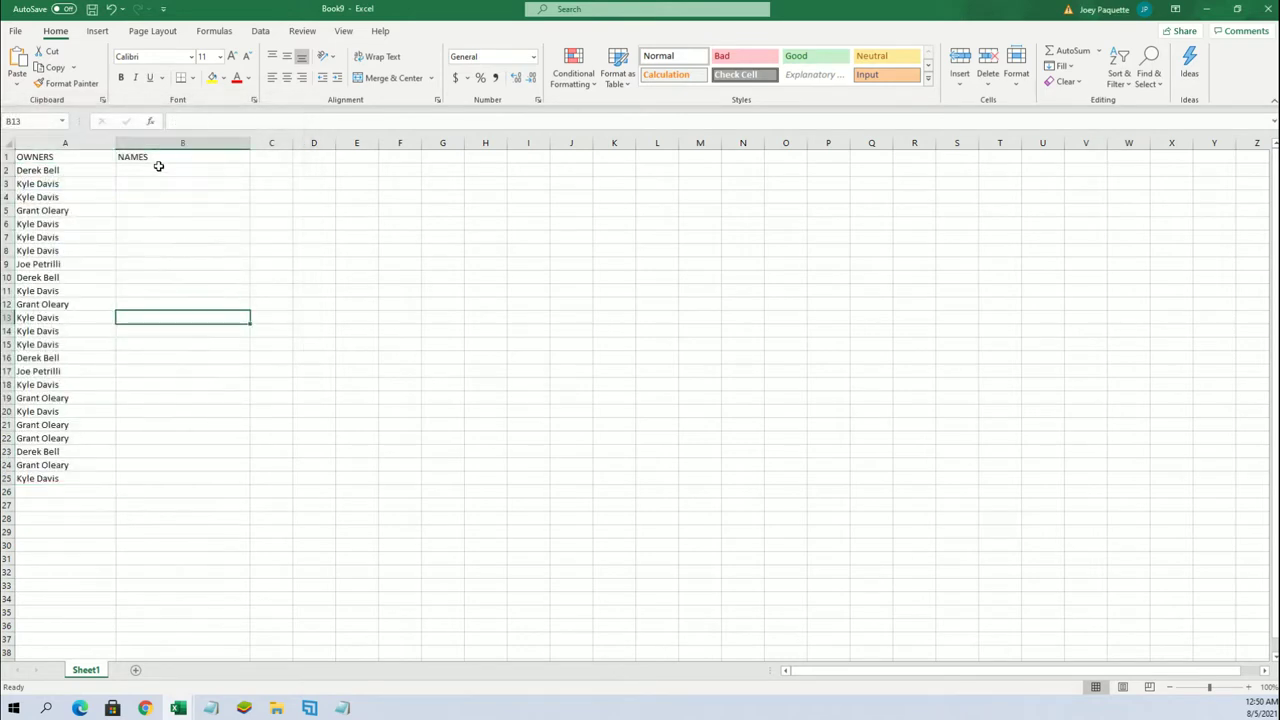
- Select B2 under NAMES and minimize Excel to return to the randomizer
{"action": "key", "text": "Up"}
{"action": "key", "text": "Up"}
{"action": "key", "text": "Up"}
{"action": "key", "text": "Up"}
{"action": "key", "text": "Up"}
{"action": "key", "text": "Up"}
{"action": "left_click", "coordinate": [129, 174]}
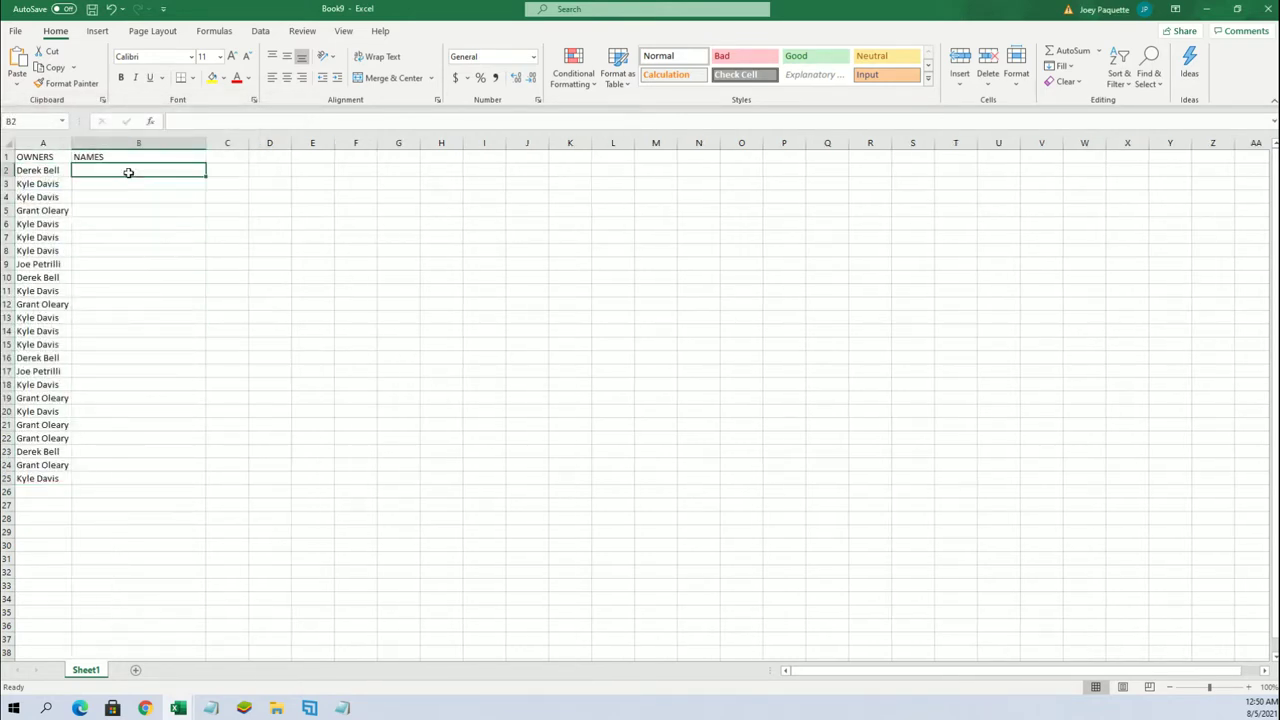
{"action": "left_click", "coordinate": [1208, 8]}
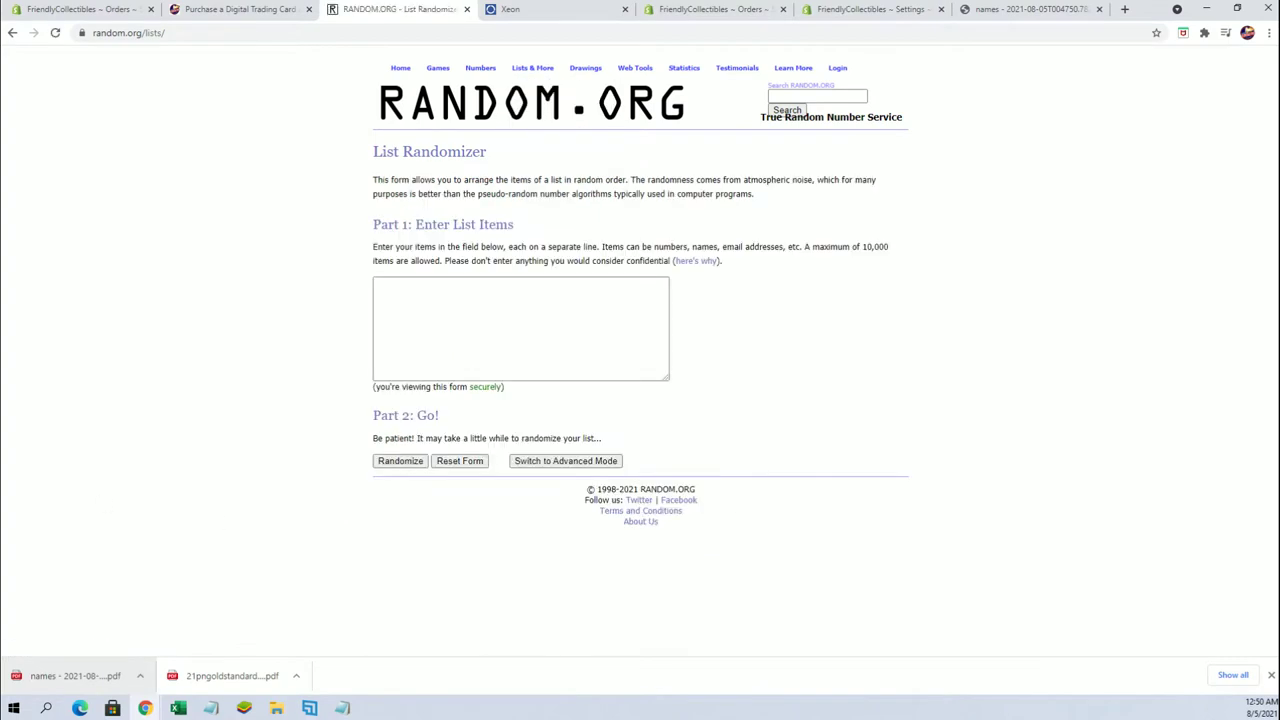
- Copy the 24 player names, Adrian Dantley to Tim Hardaway, into the randomizer box
{"action": "key", "text": "alt+Tab"}
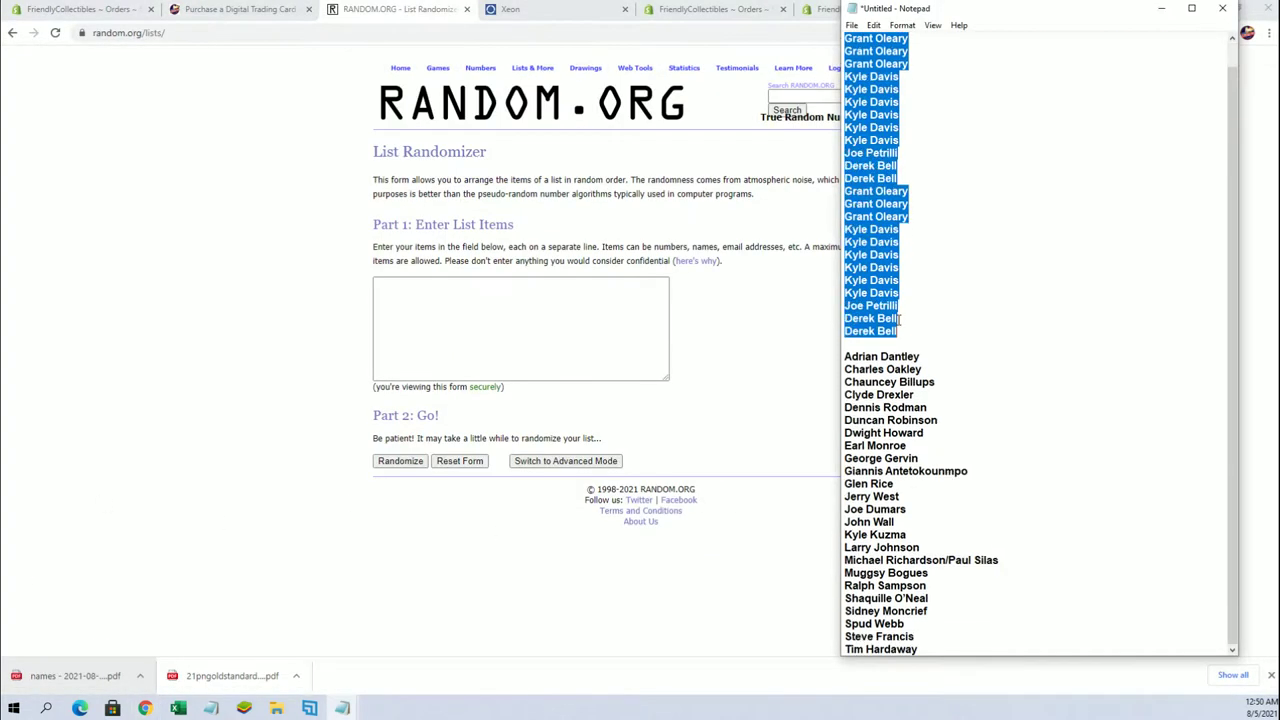
{"action": "left_click", "coordinate": [972, 386]}
{"action": "left_click_drag", "start_coordinate": [843, 356], "coordinate": [948, 645]}
{"action": "right_click", "coordinate": [938, 338]}
{"action": "left_click", "coordinate": [970, 378]}
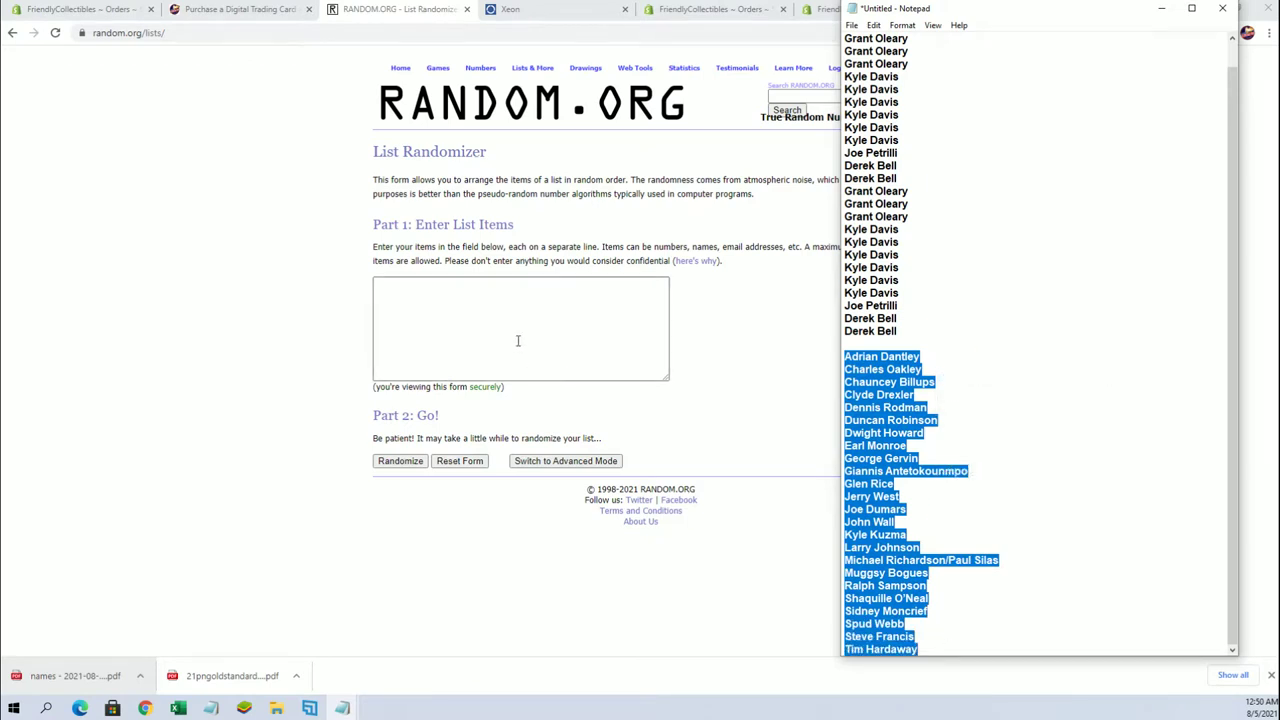
{"action": "right_click", "coordinate": [508, 318]}
{"action": "left_click", "coordinate": [557, 419]}
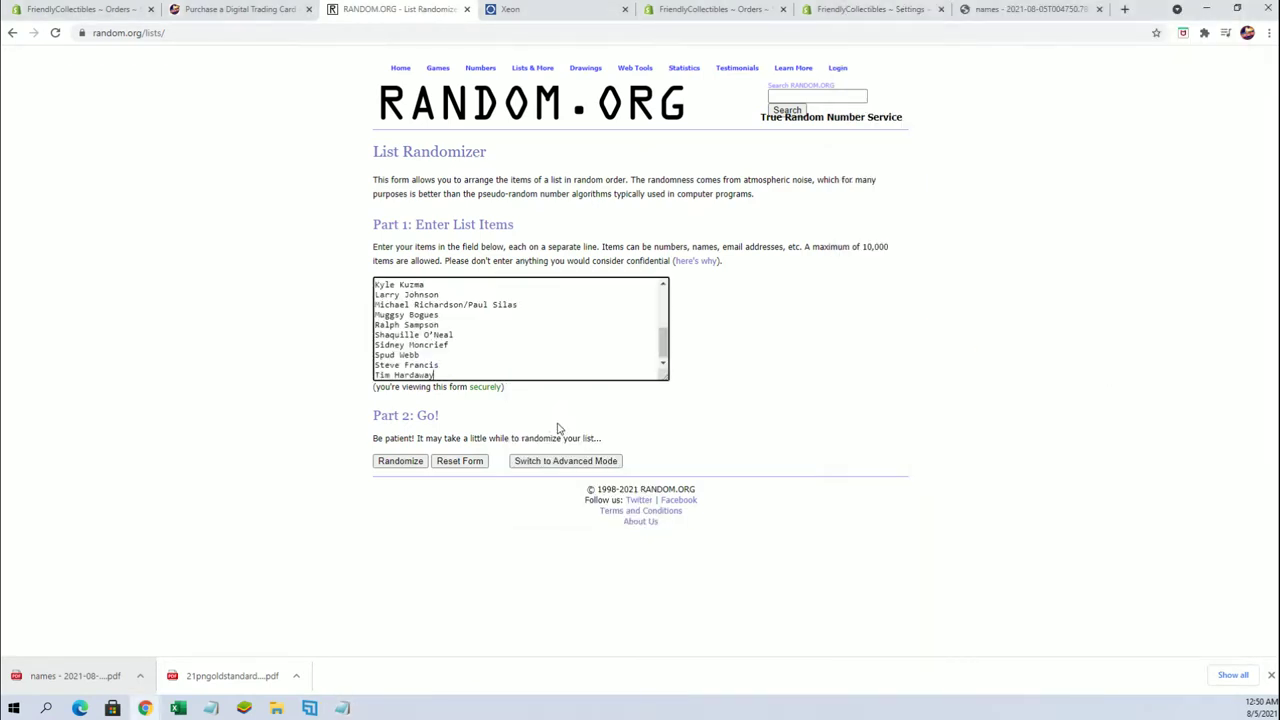
- Randomize the player list and reshuffle it until it has been shuffled 7 times
{"action": "left_click", "coordinate": [400, 461]}
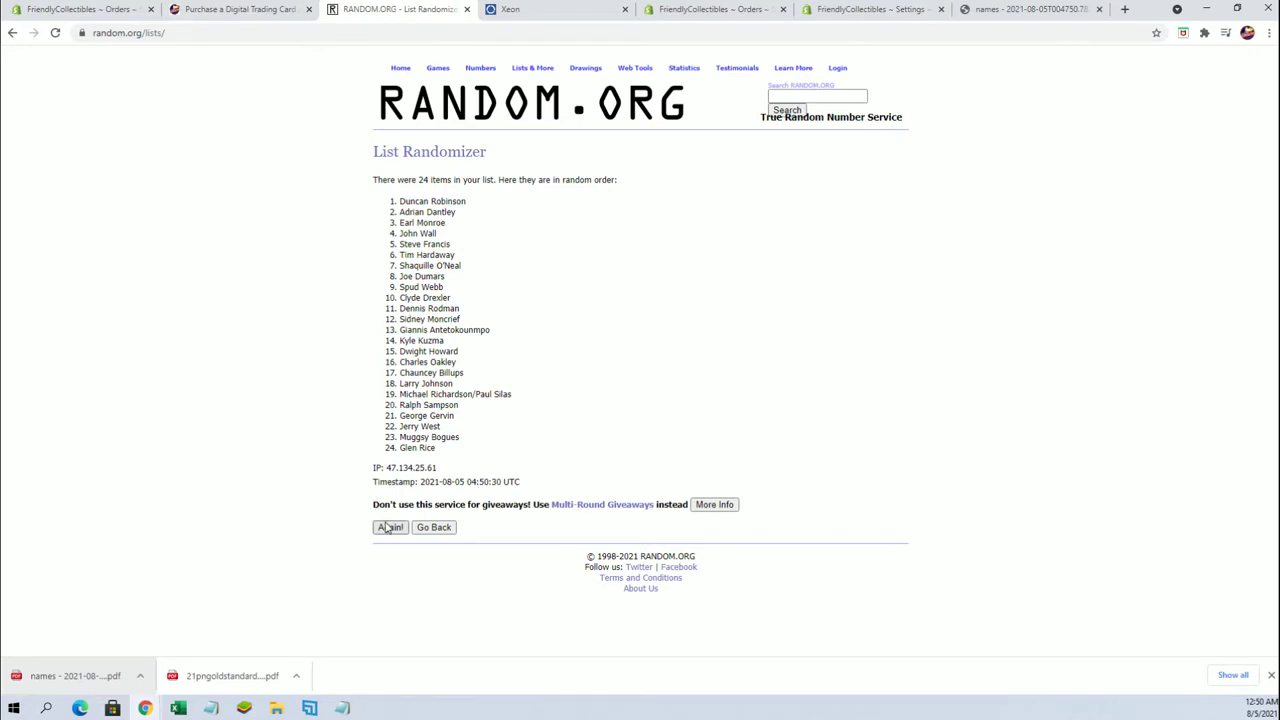
{"action": "left_click", "coordinate": [388, 527]}
{"action": "left_click", "coordinate": [386, 553]}
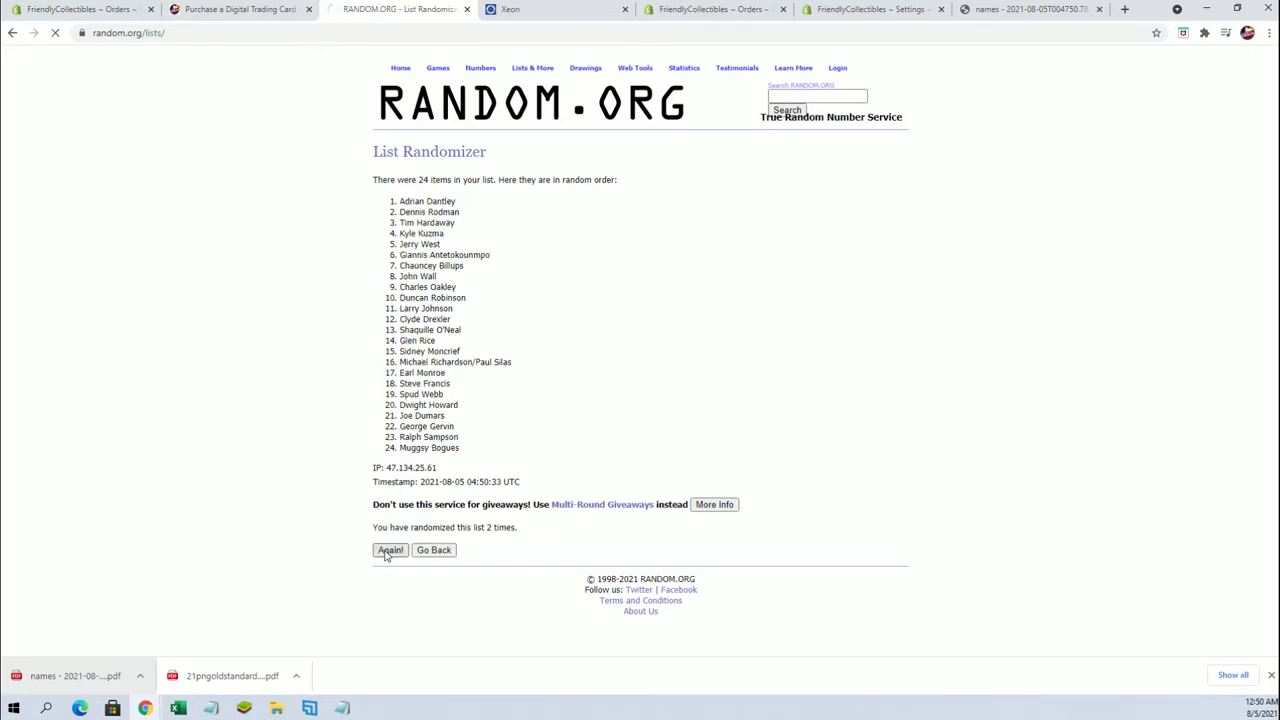
{"action": "left_click", "coordinate": [386, 553]}
{"action": "left_click", "coordinate": [388, 551]}
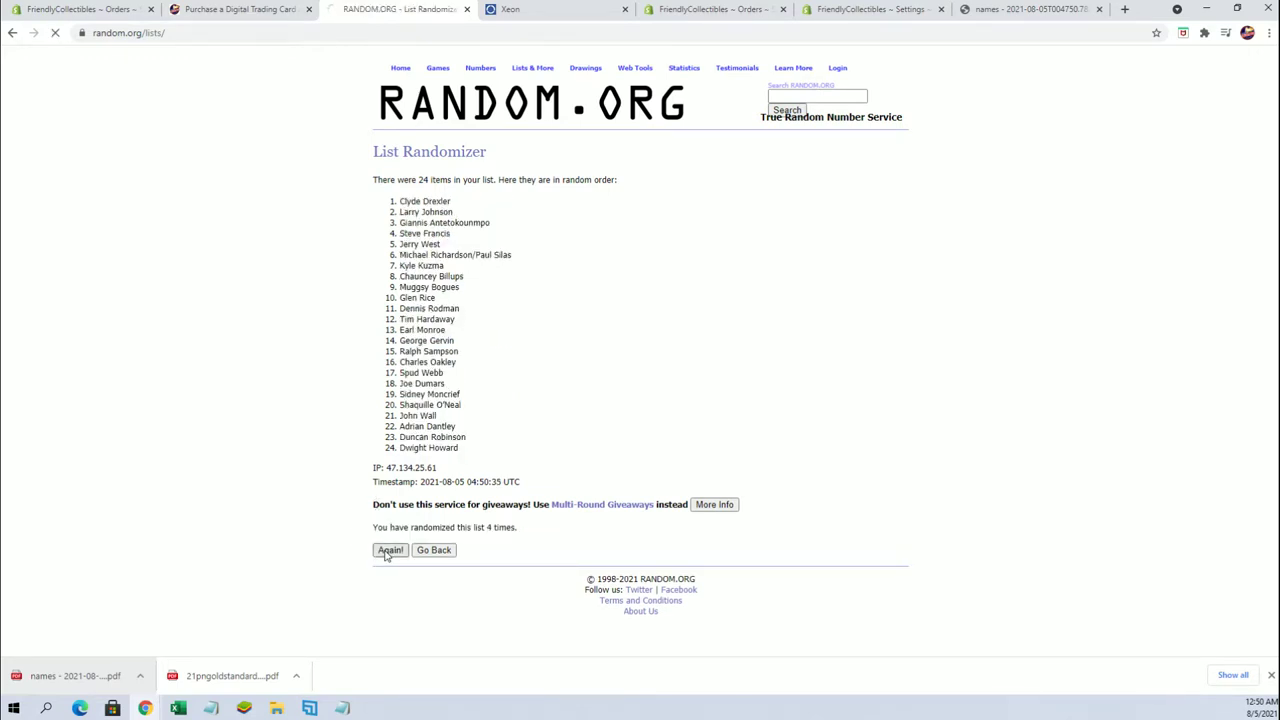
{"action": "left_click", "coordinate": [388, 551]}
{"action": "left_click", "coordinate": [387, 551]}
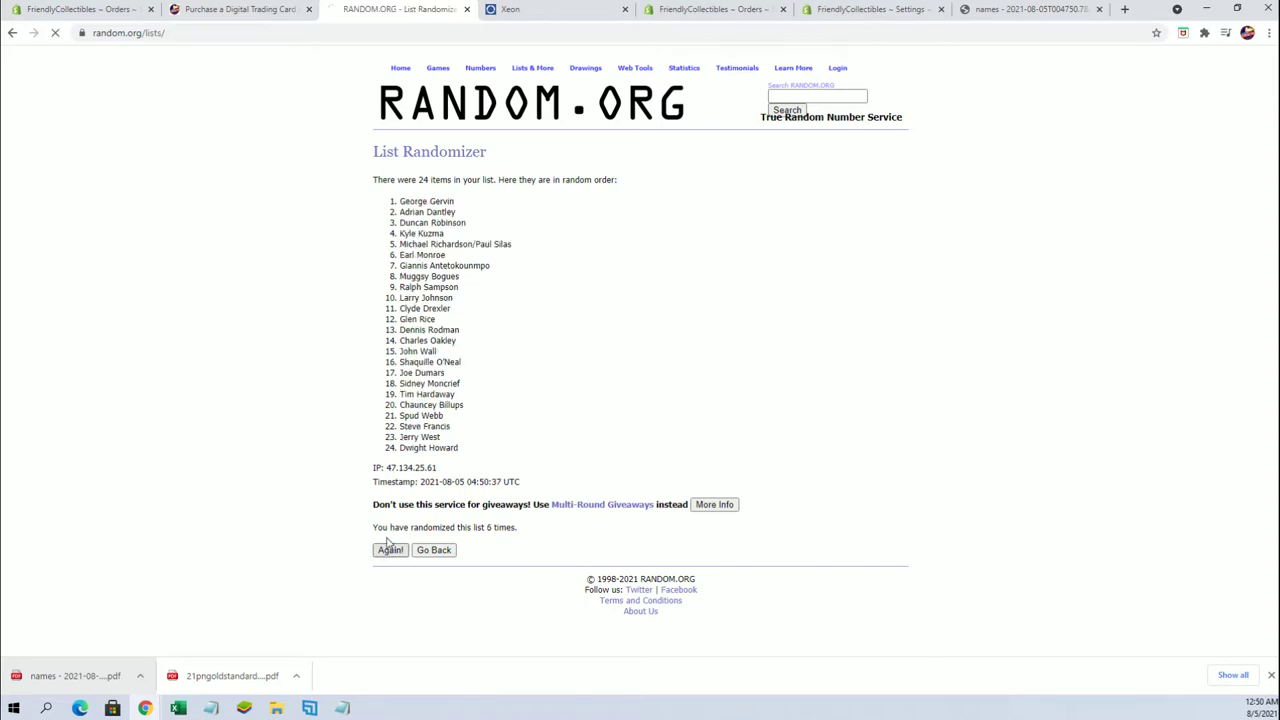
- Copy the shuffled player names from the results list
{"action": "left_click_drag", "start_coordinate": [400, 203], "coordinate": [491, 451]}
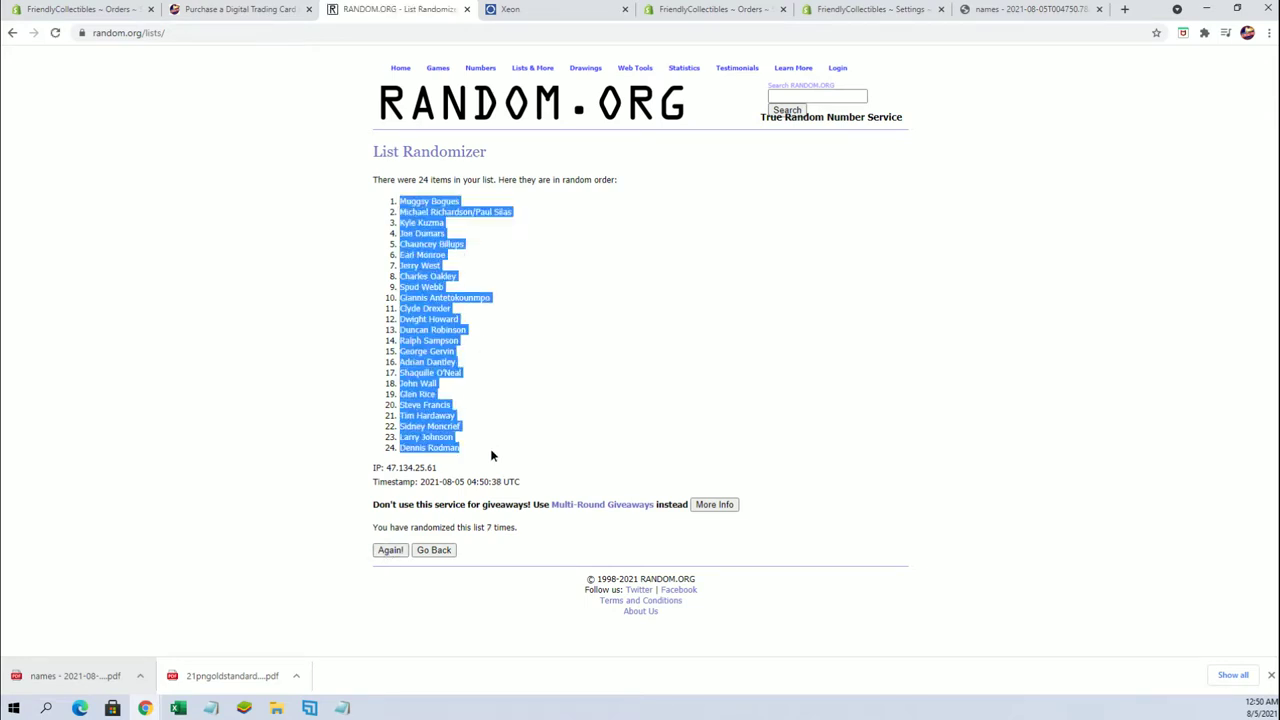
{"action": "right_click", "coordinate": [473, 305]}
{"action": "left_click", "coordinate": [483, 315]}
- Paste the shuffled players as plain text into B2:B25 and autofit column B
{"action": "key", "text": "alt+Tab"}
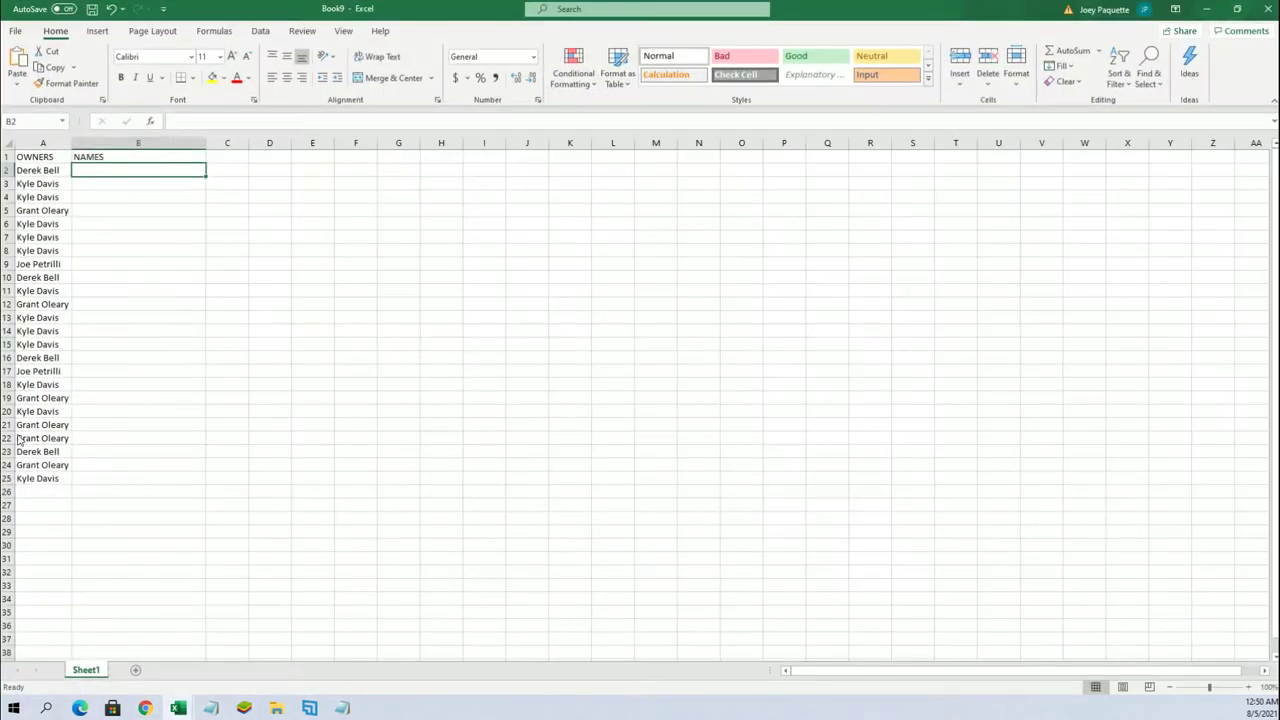
{"action": "left_click", "coordinate": [300, 332]}
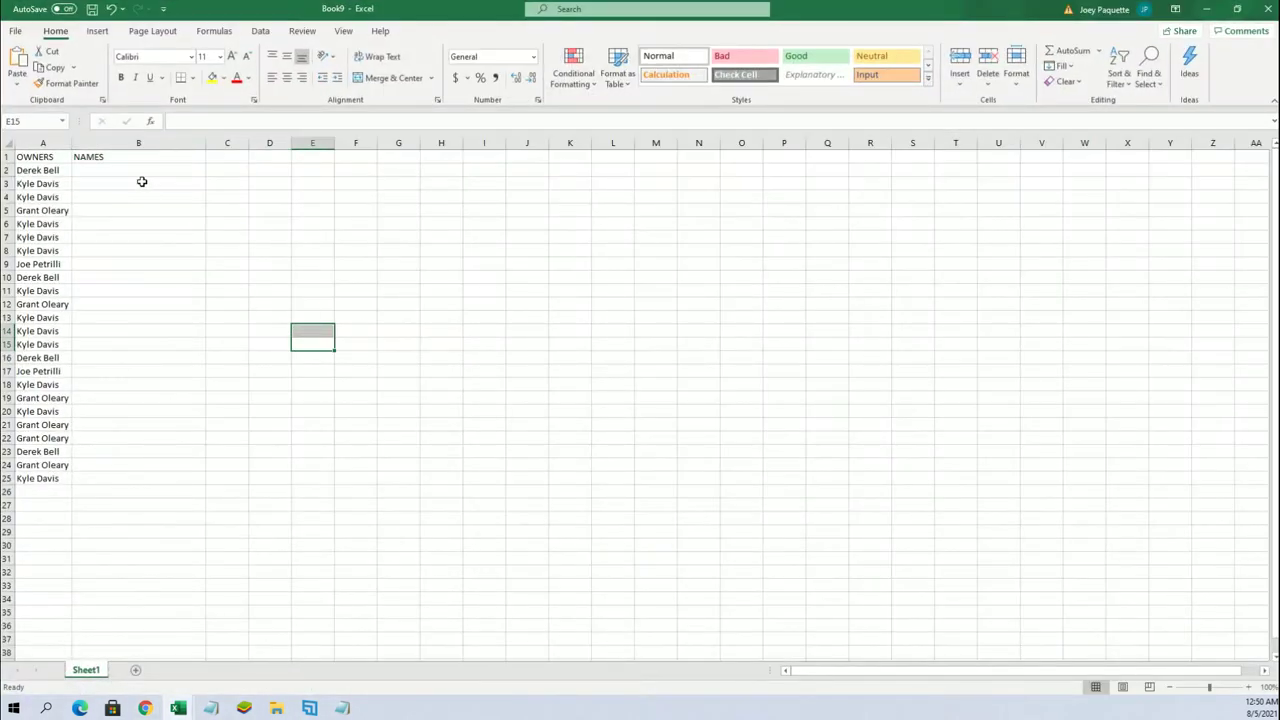
{"action": "left_click", "coordinate": [130, 170]}
{"action": "right_click", "coordinate": [130, 171]}
{"action": "left_click", "coordinate": [178, 260]}
{"action": "left_click", "coordinate": [120, 184]}
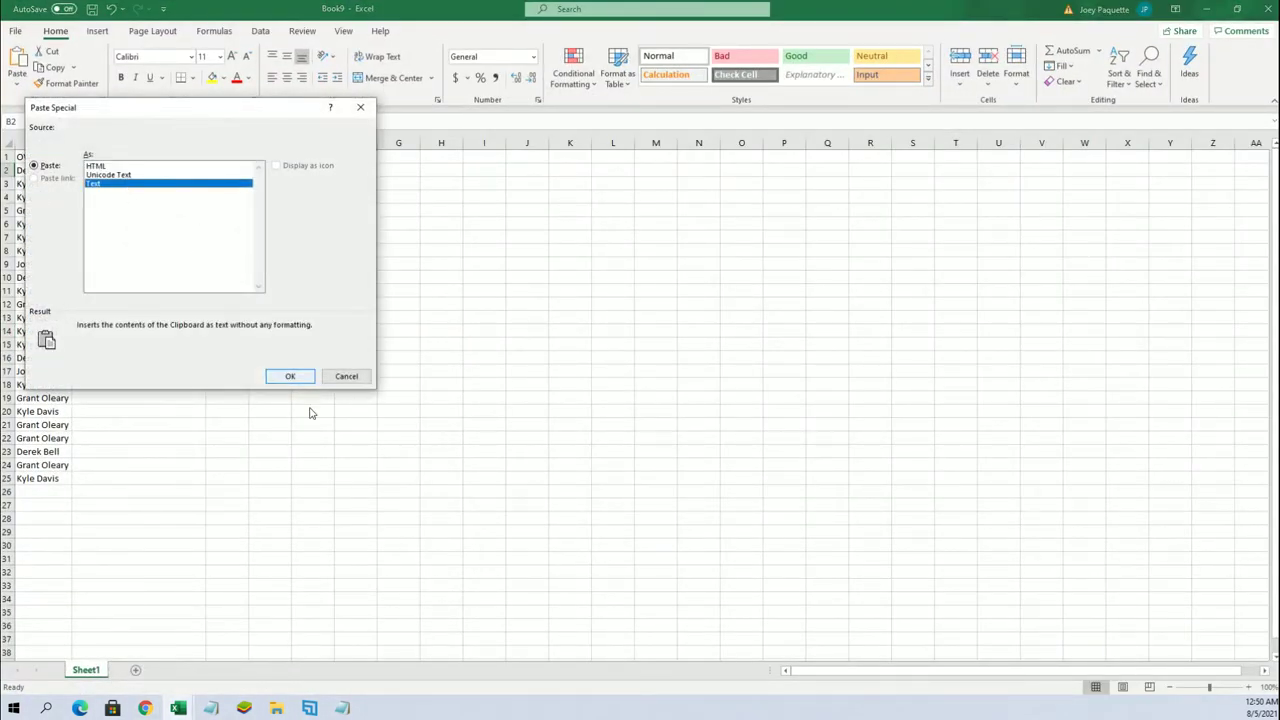
{"action": "left_click", "coordinate": [305, 377]}
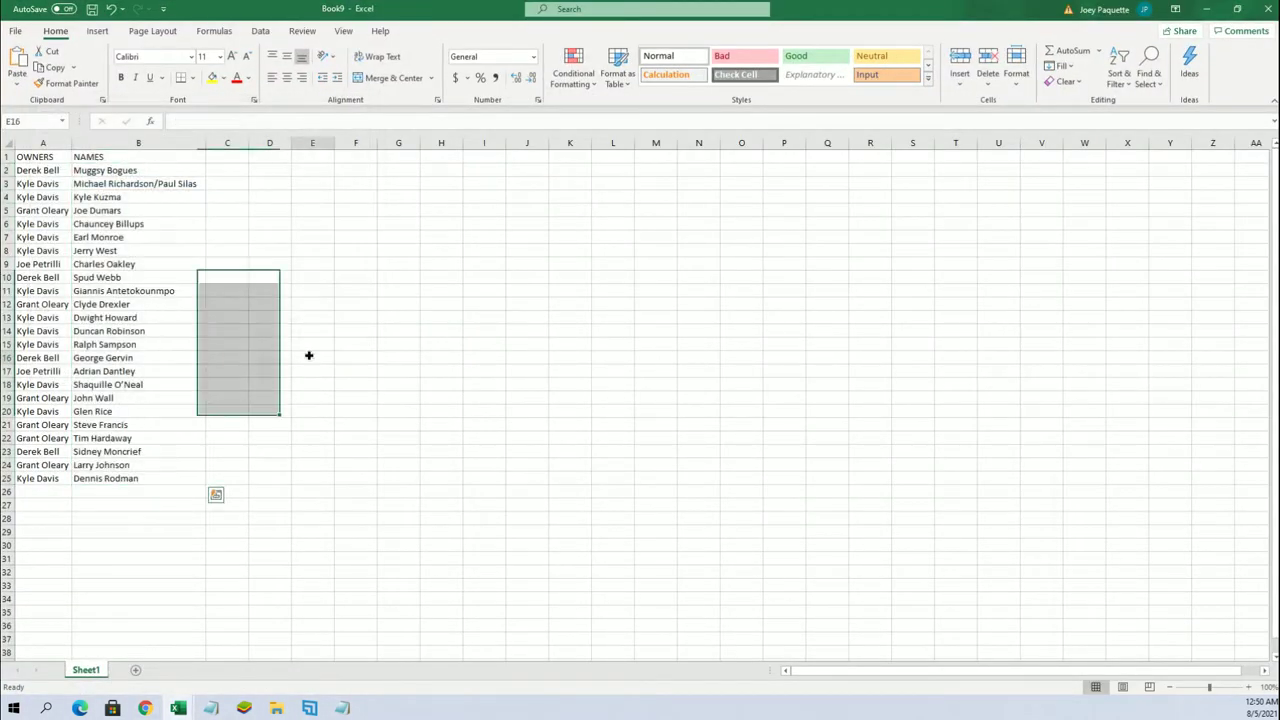
{"action": "left_click", "coordinate": [212, 143]}
{"action": "double_click", "coordinate": [206, 145]}
{"action": "left_click", "coordinate": [110, 184]}
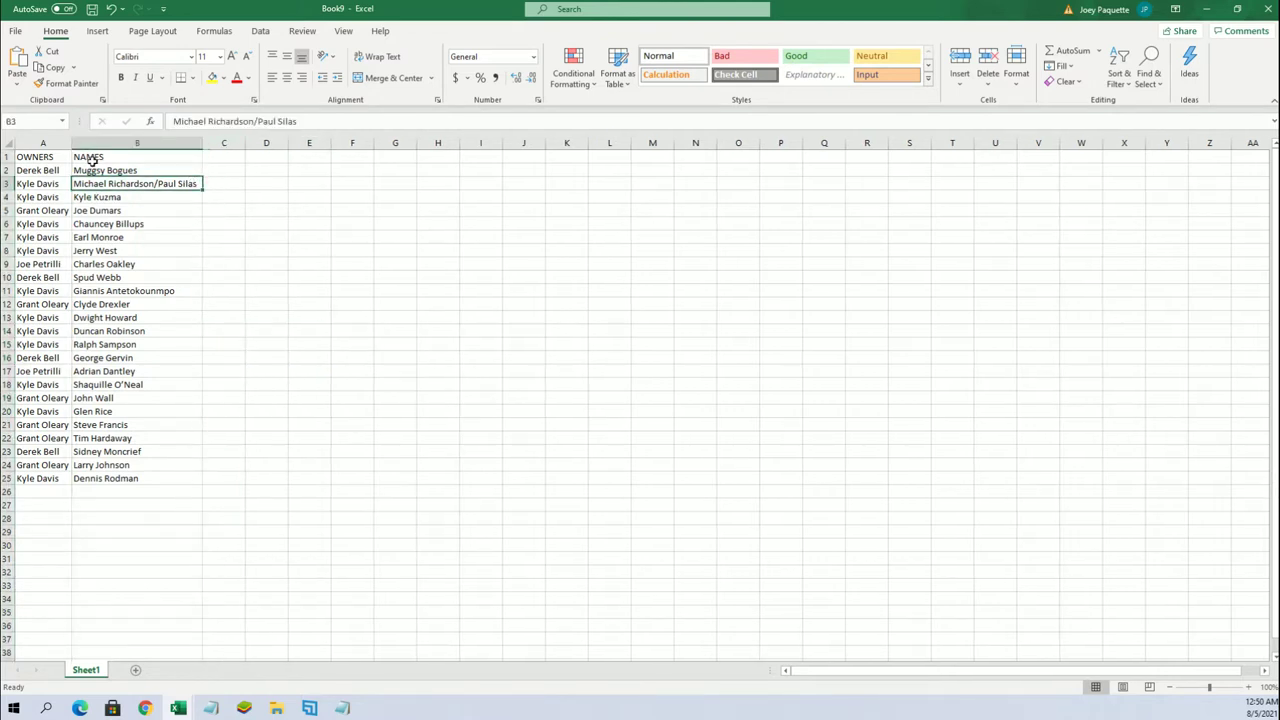
- Make columns A and B bold and give every cell All Borders
{"action": "left_click_drag", "start_coordinate": [40, 143], "coordinate": [84, 143]}
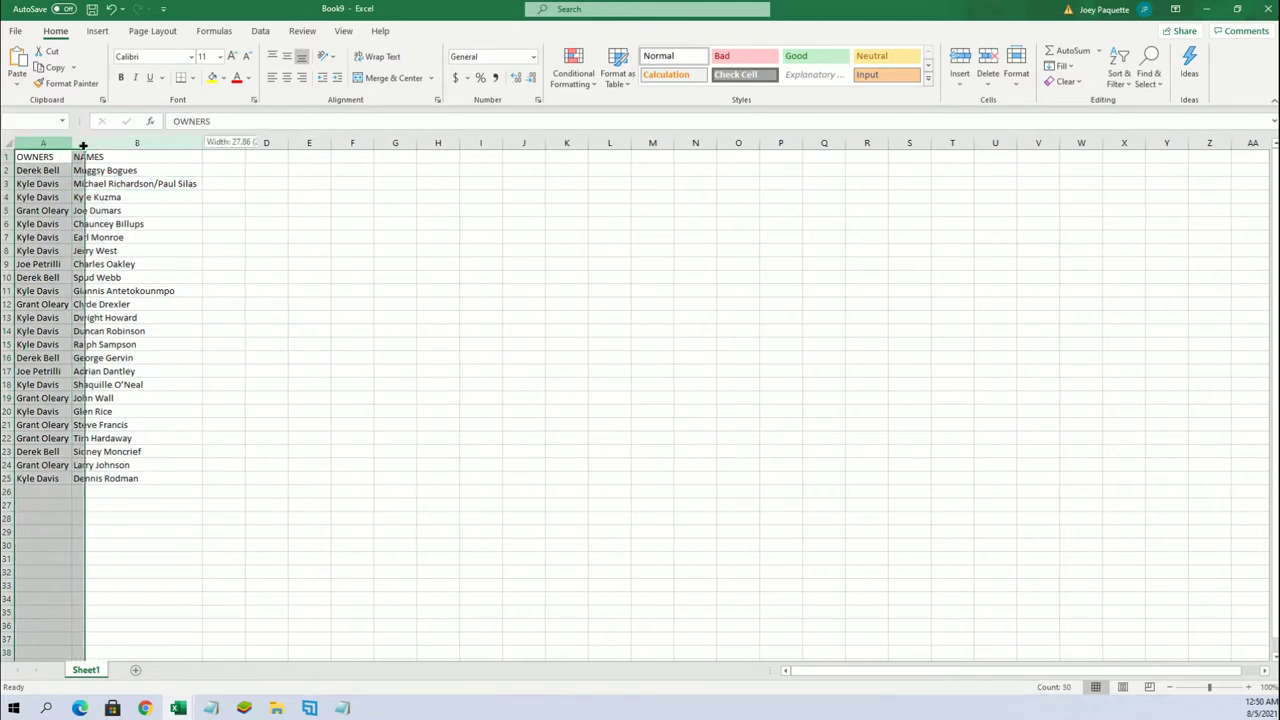
{"action": "left_click", "coordinate": [191, 78]}
{"action": "left_click", "coordinate": [265, 210]}
{"action": "left_click", "coordinate": [309, 210]}
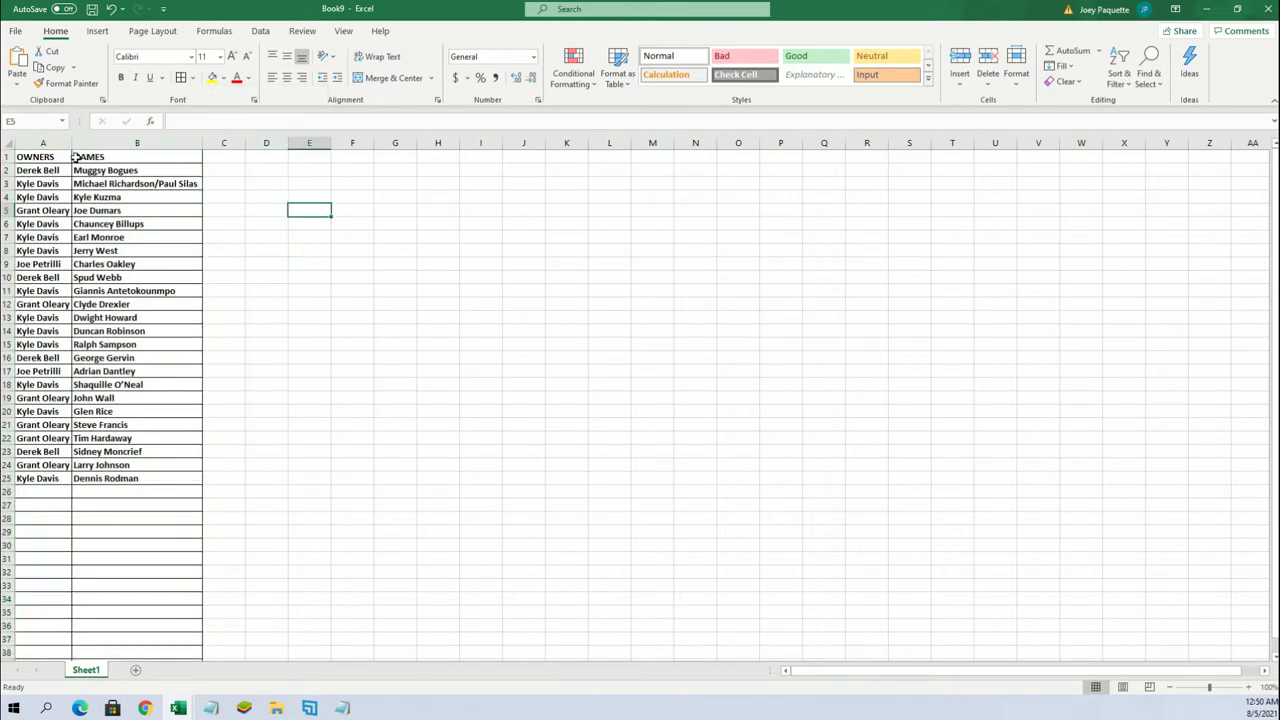
{"action": "left_click", "coordinate": [224, 223]}
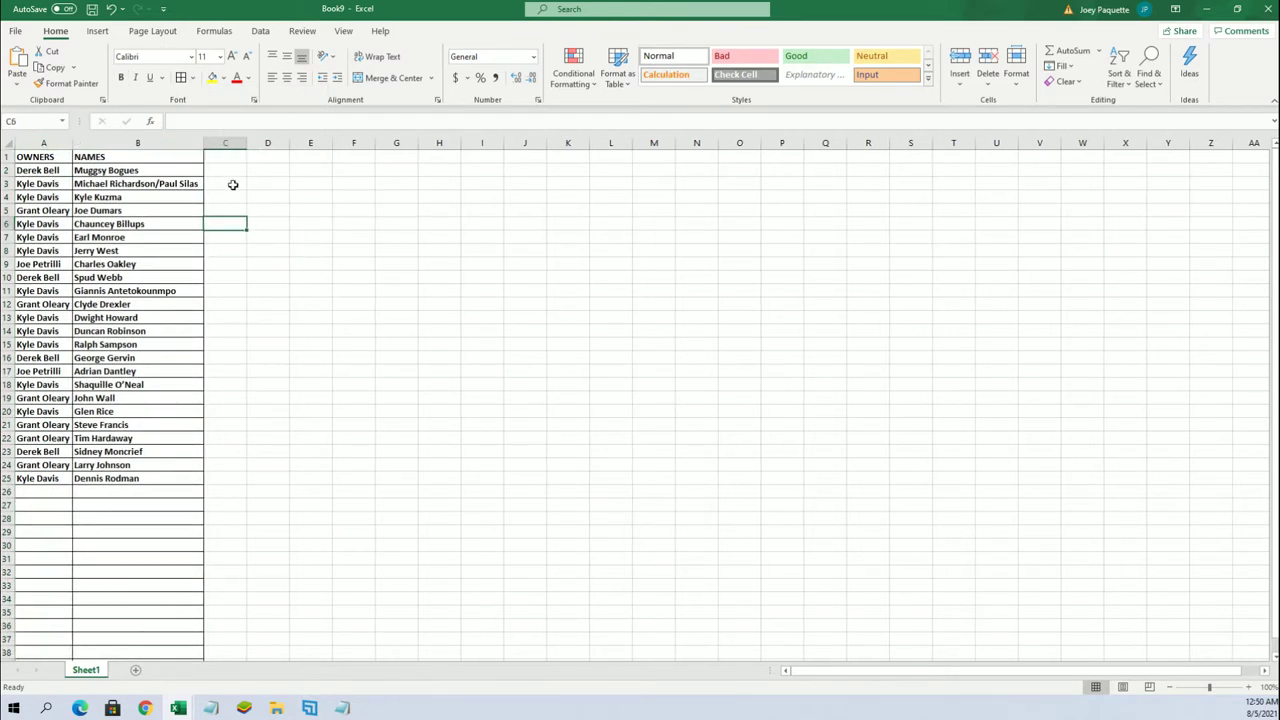
{"action": "left_click", "coordinate": [229, 193]}
{"action": "left_click", "coordinate": [64, 172]}
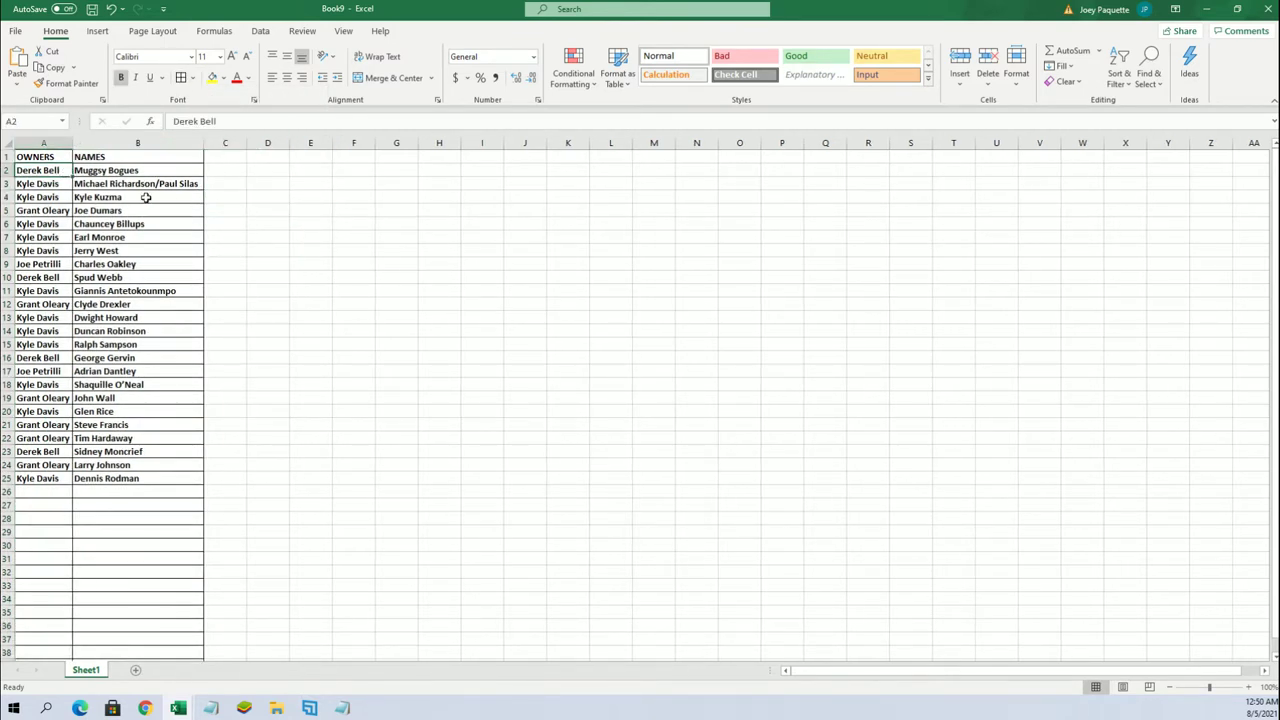
- Zoom the sheet view in to 120%
{"action": "left_click", "coordinate": [1248, 686]}
{"action": "left_click", "coordinate": [1248, 687]}
{"action": "left_click_drag", "start_coordinate": [575, 398], "coordinate": [530, 385]}
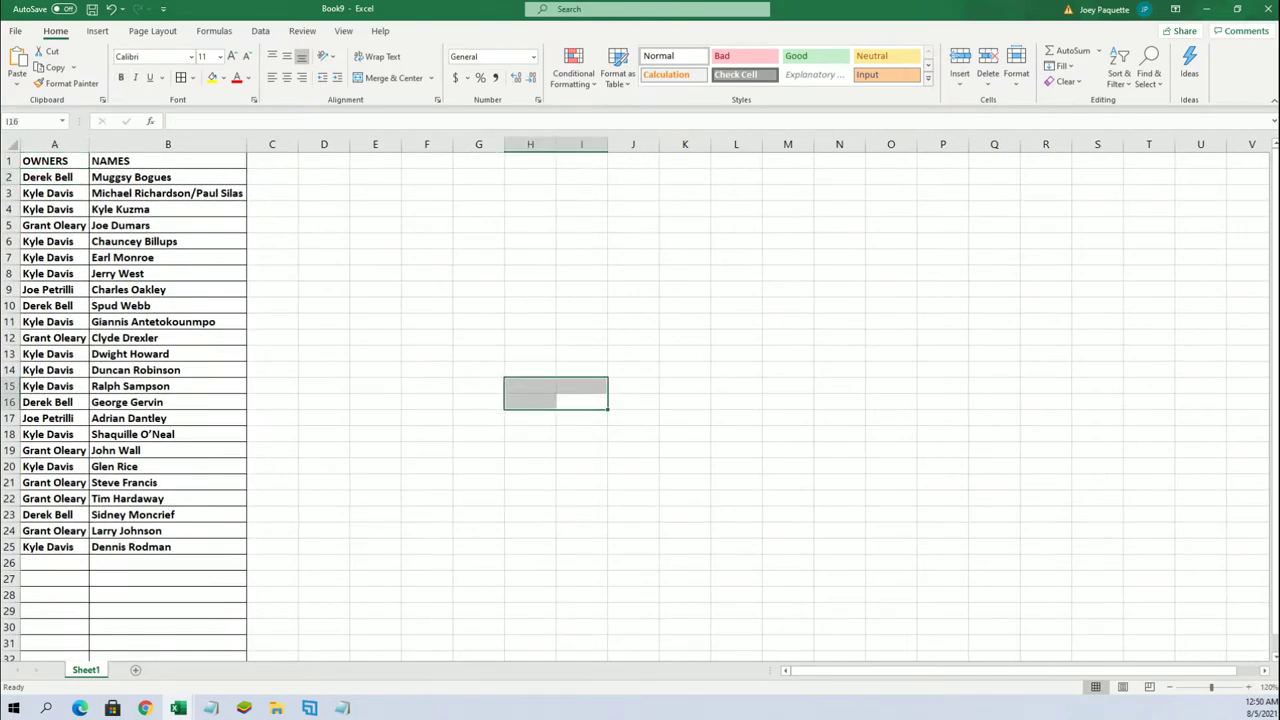